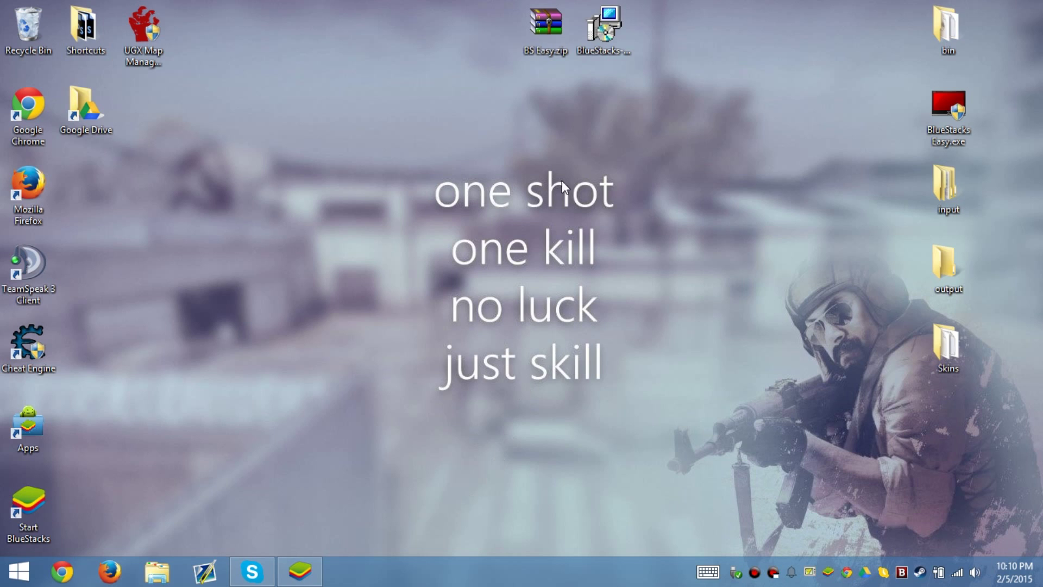
# Step: Select the BlueStacks installer and BlueStacks Easy files, then permanently empty the Recycle Bin
pyautogui.click(600, 41)
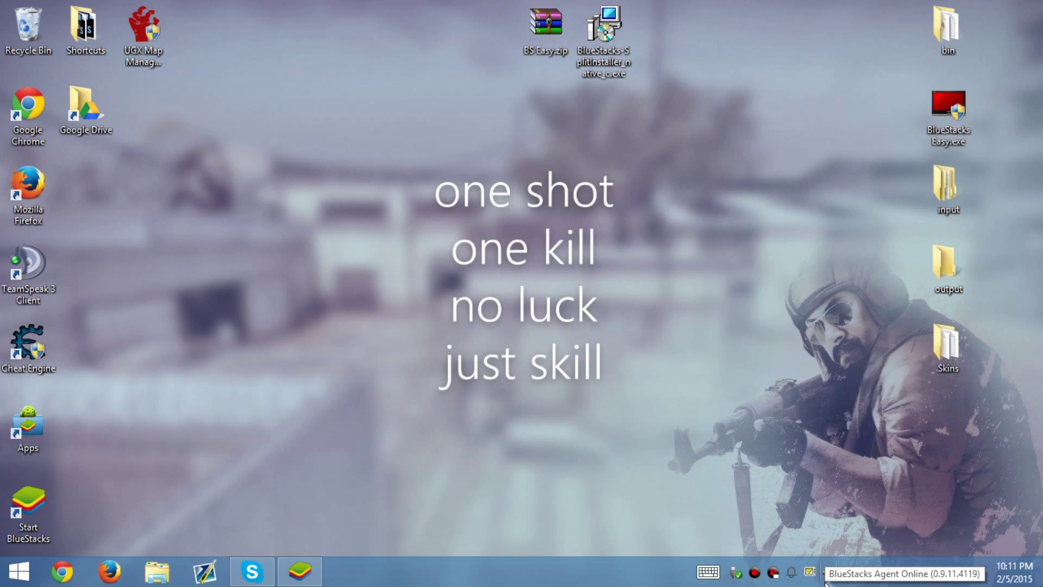
pyautogui.click(957, 128)
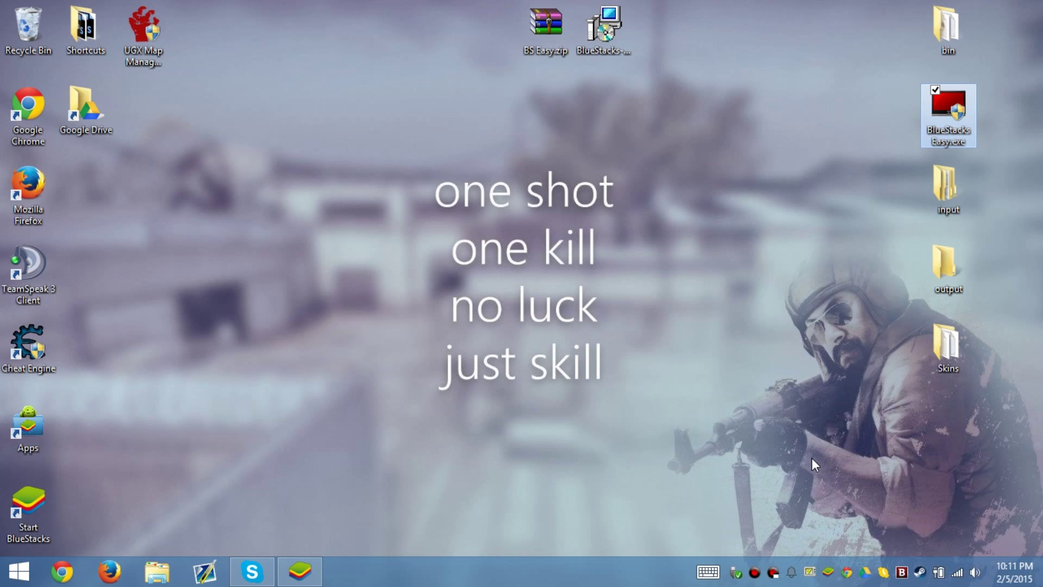
pyautogui.click(22, 33)
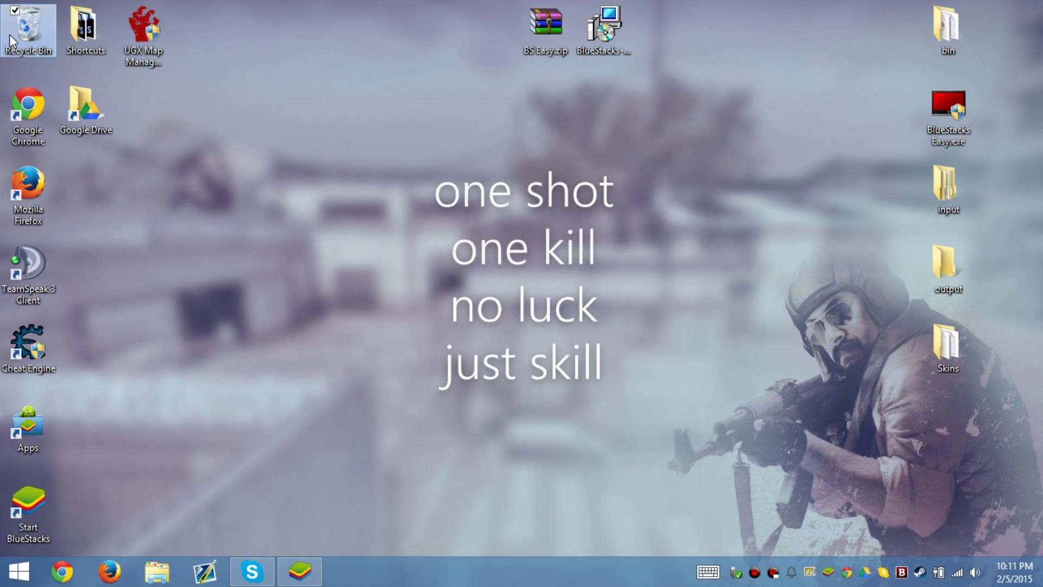
pyautogui.rightClick(19, 33)
pyautogui.click(46, 61)
pyautogui.click(581, 326)
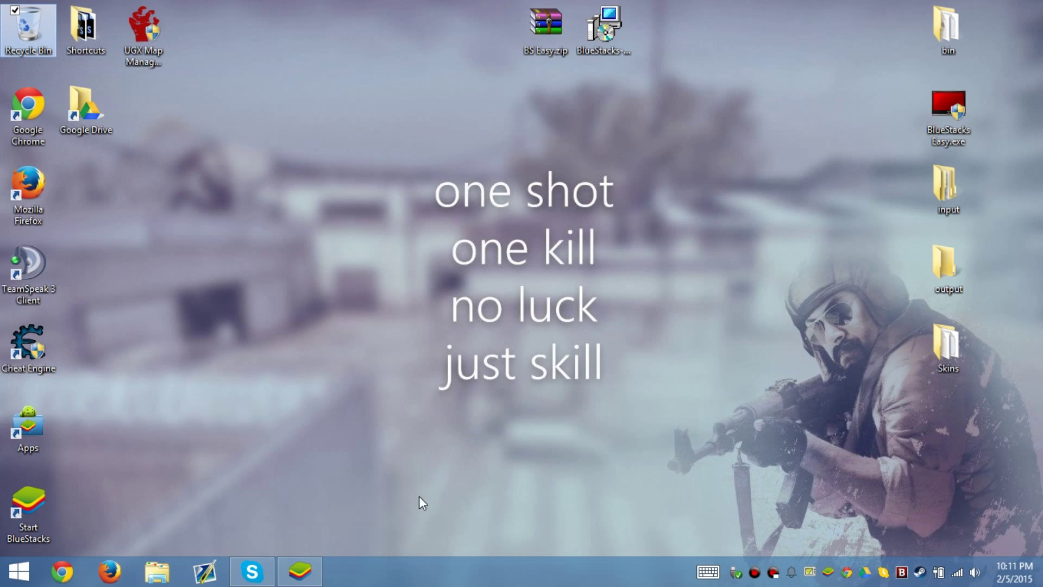
# Step: Restore the BlueStacks window from the taskbar and swipe BS-Services out of recent apps
pyautogui.moveTo(316, 563)
pyautogui.click(332, 509)
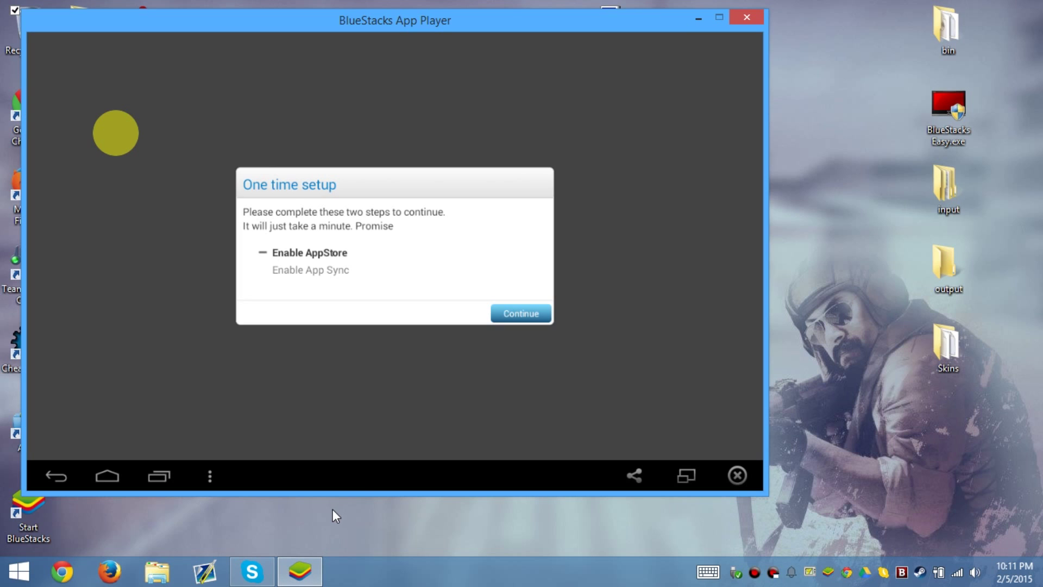
pyautogui.click(159, 476)
pyautogui.moveTo(679, 252); pyautogui.dragTo(644, 436)
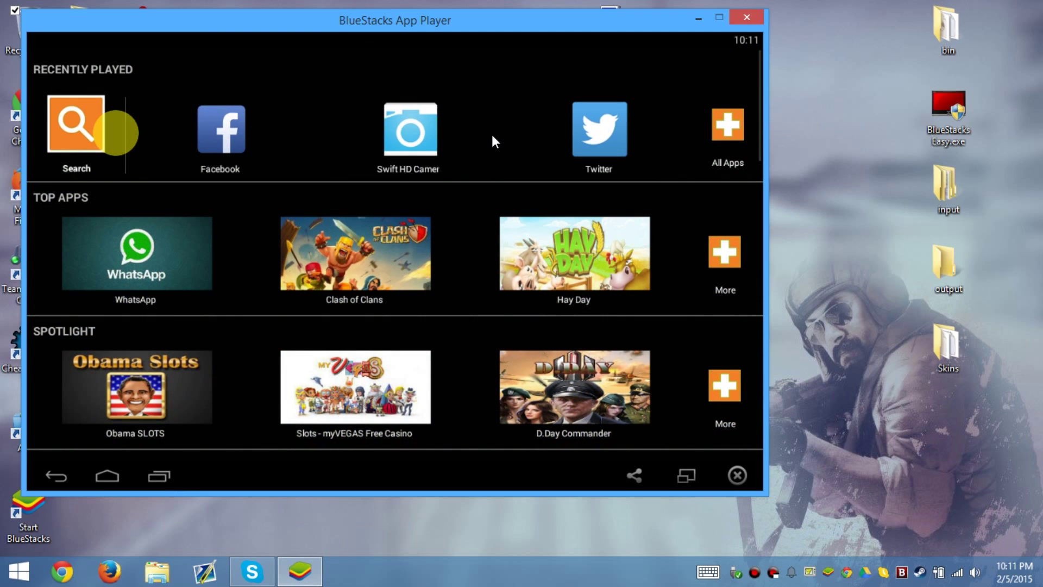
# Step: Clear Swift HD Camera from recent apps and move the emulator window down and right
pyautogui.click(492, 136)
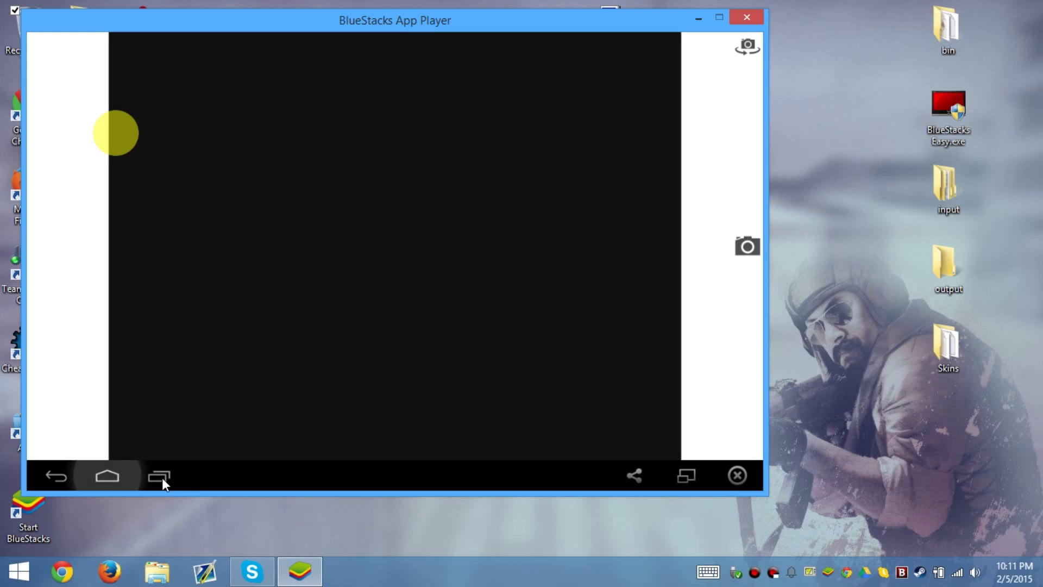
pyautogui.click(162, 478)
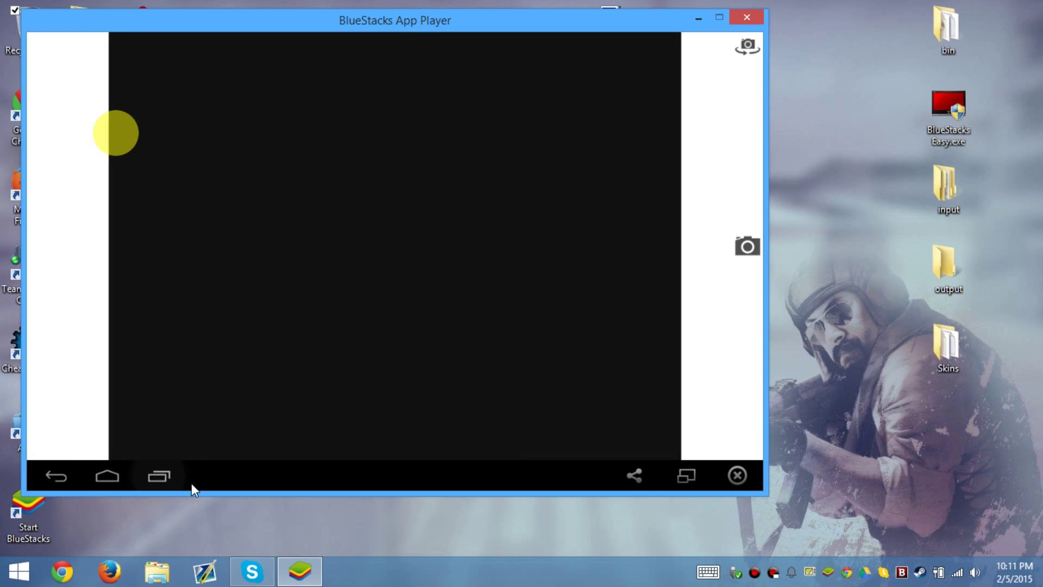
pyautogui.moveTo(690, 286); pyautogui.dragTo(673, 449)
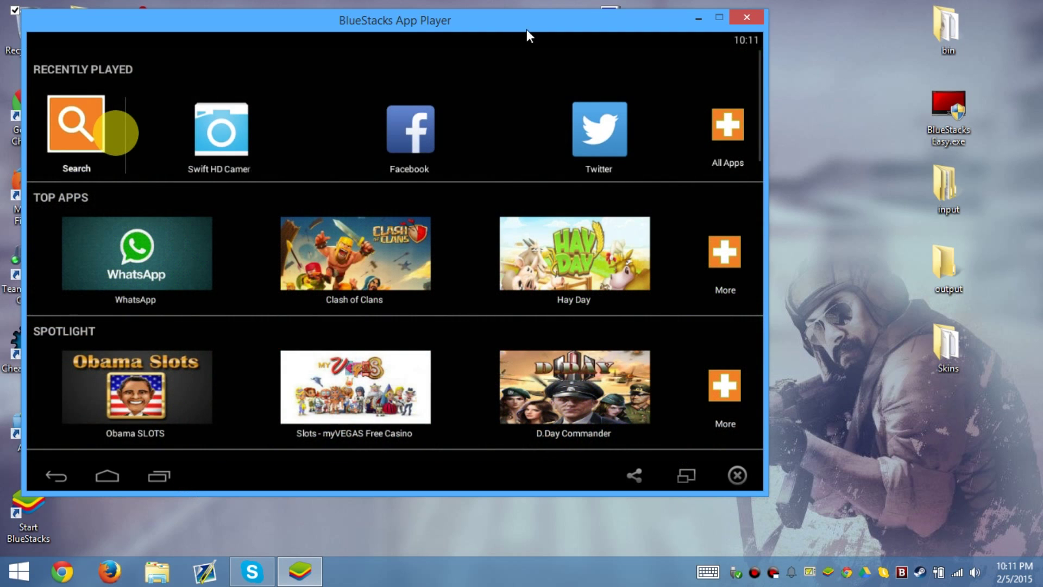
pyautogui.moveTo(527, 29)
pyautogui.mouseDown()
pyautogui.moveTo(624, 93)
pyautogui.moveTo(507, 54)
pyautogui.moveTo(491, 80)
pyautogui.mouseUp()
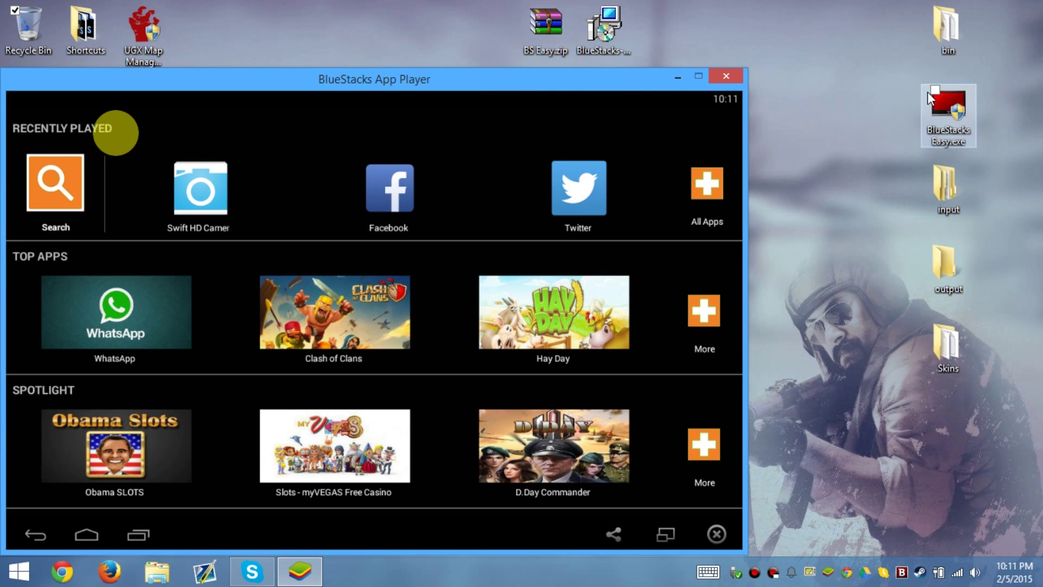
# Step: Run BlueStacks Easy as administrator and detect the installed BlueStacks 0.9.11.4119
pyautogui.rightClick(967, 112)
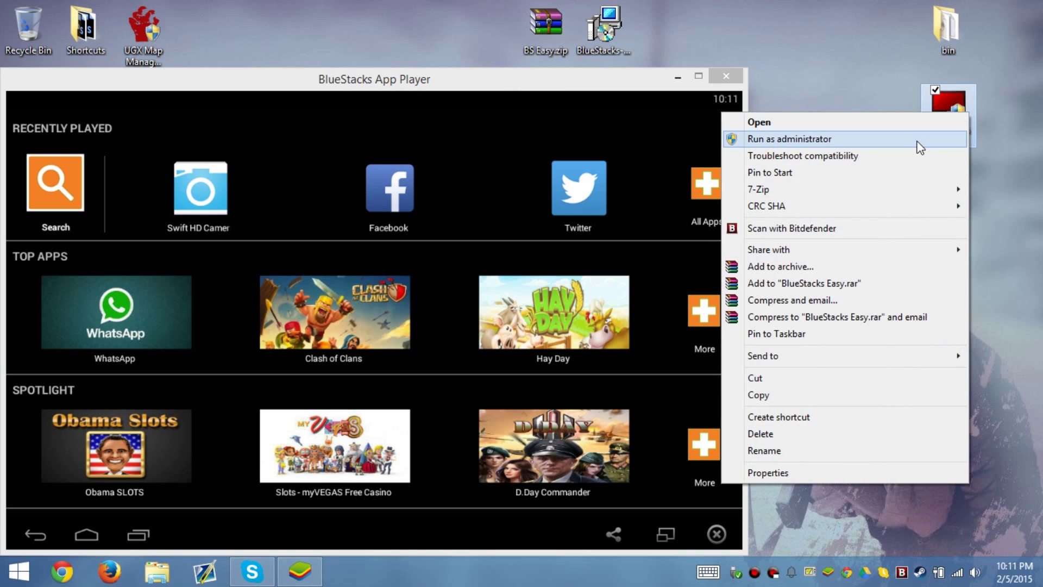
pyautogui.click(917, 140)
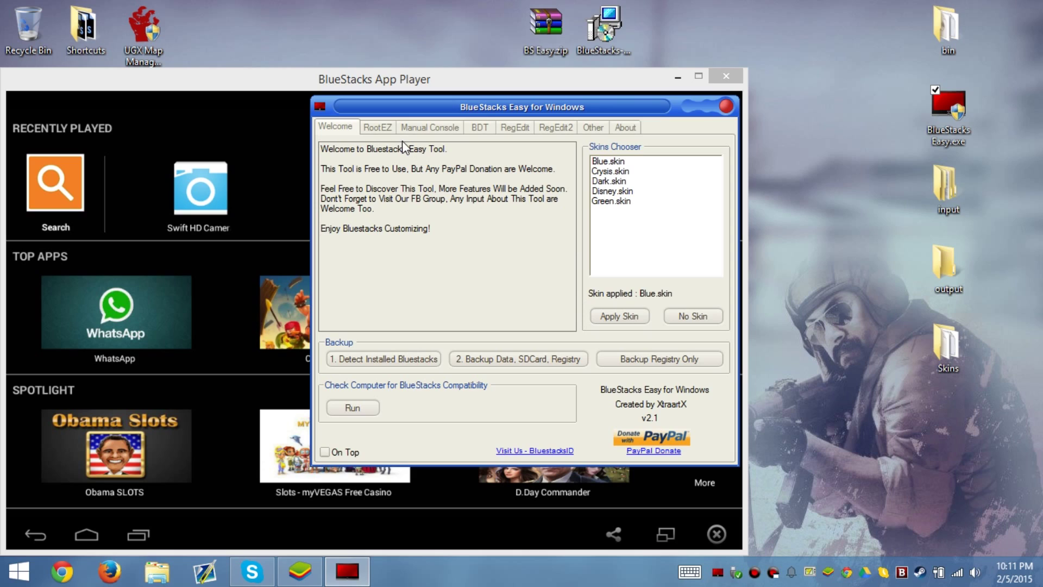
pyautogui.click(417, 360)
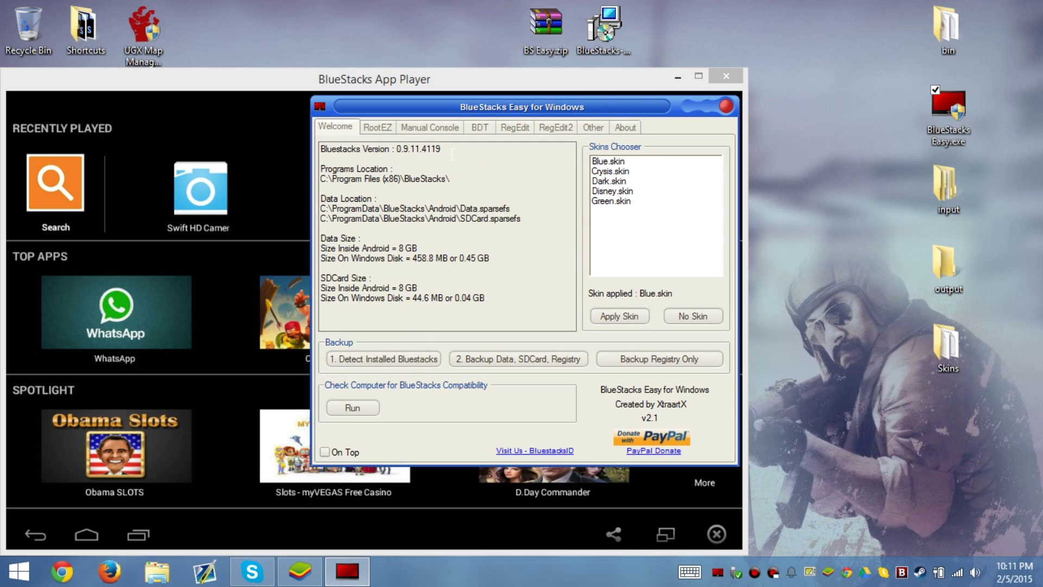
pyautogui.moveTo(442, 149); pyautogui.dragTo(320, 150)
# Step: Run the compatibility check confirming RAM and OpenGL, and keep the tool On Top
pyautogui.click(353, 408)
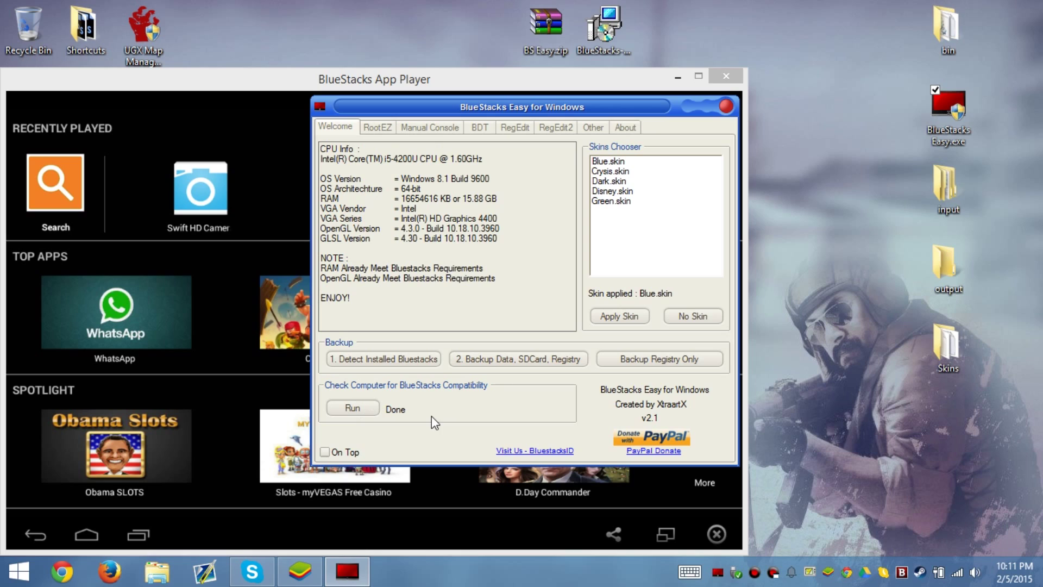
pyautogui.click(325, 452)
pyautogui.moveTo(380, 292)
pyautogui.mouseDown()
pyautogui.moveTo(321, 246)
pyautogui.moveTo(342, 298)
pyautogui.moveTo(321, 265)
pyautogui.moveTo(320, 146)
pyautogui.mouseUp()
# Step: On the RegEdit page, change the BlueStacks memory from 768 MB to 3000 MB
pyautogui.click(386, 199)
pyautogui.click(383, 130)
pyautogui.click(431, 129)
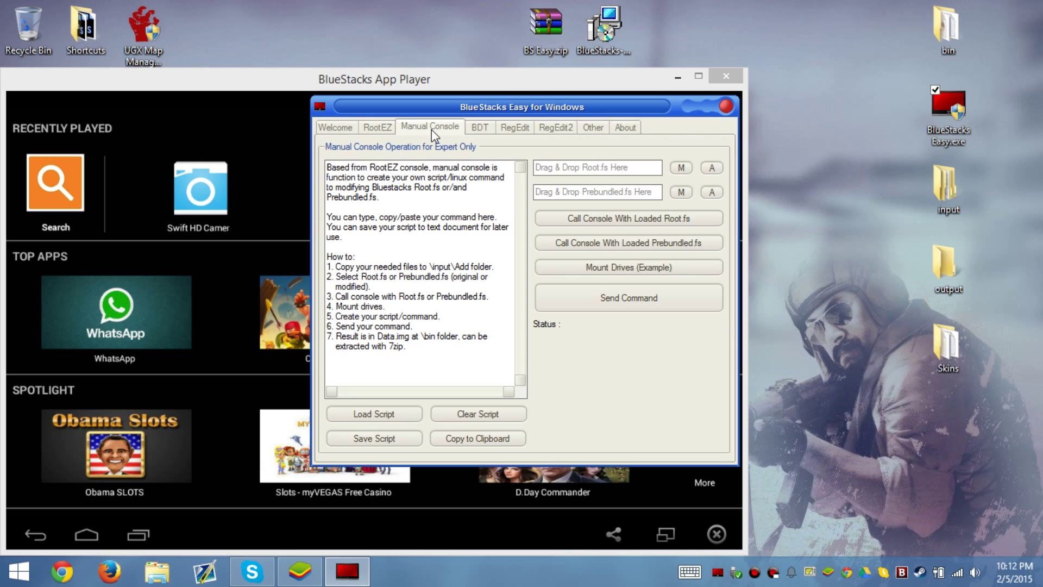
pyautogui.click(481, 130)
pyautogui.click(519, 127)
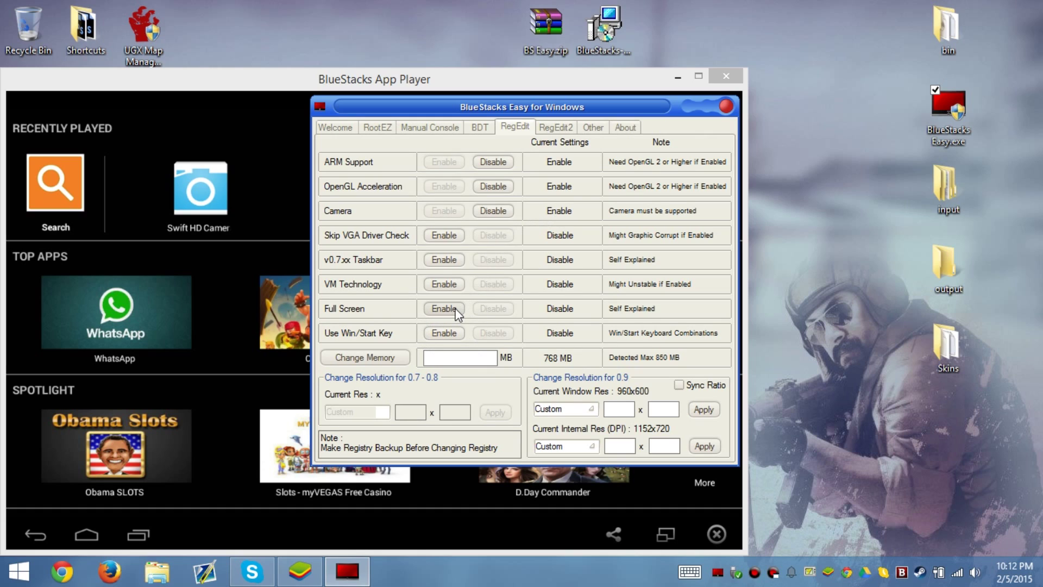
pyautogui.click(555, 128)
pyautogui.click(527, 128)
pyautogui.write('3000')
pyautogui.click(394, 355)
# Step: On RootEZ, auto-detect Root.fs and choose 0.9 (KitKat), Rooting and Method 3
pyautogui.click(375, 128)
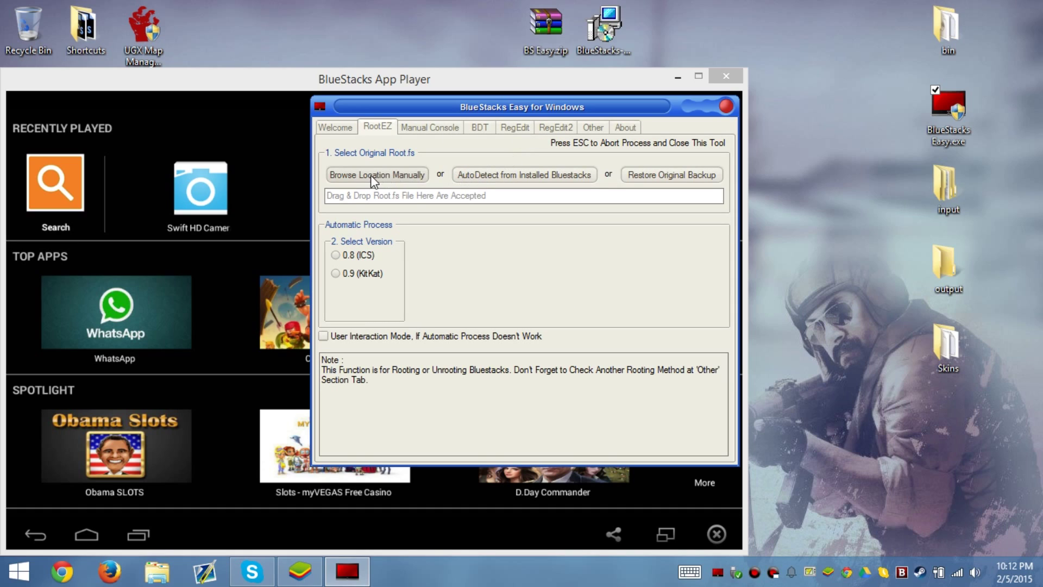
pyautogui.click(504, 175)
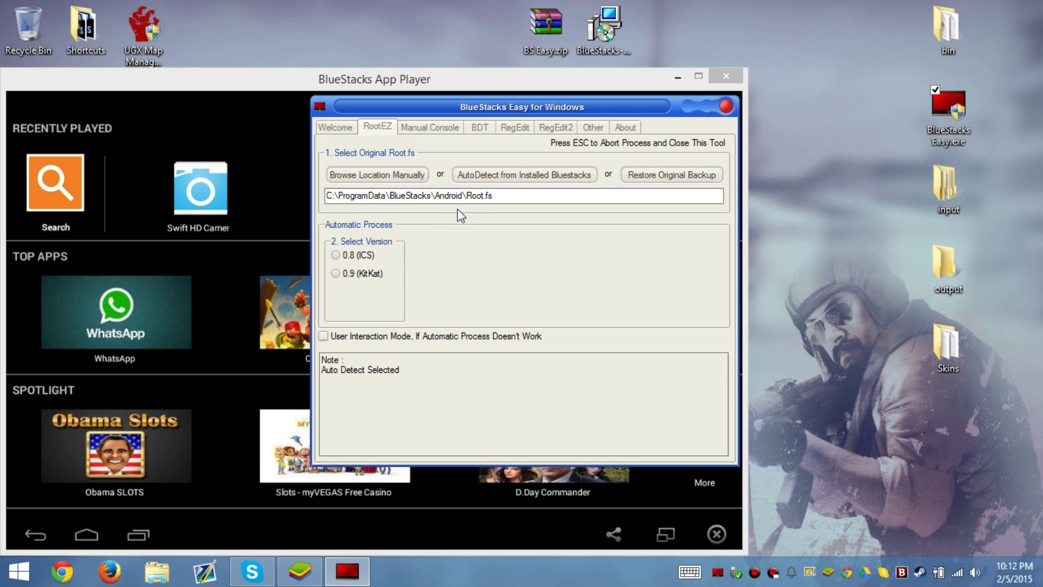
pyautogui.click(367, 274)
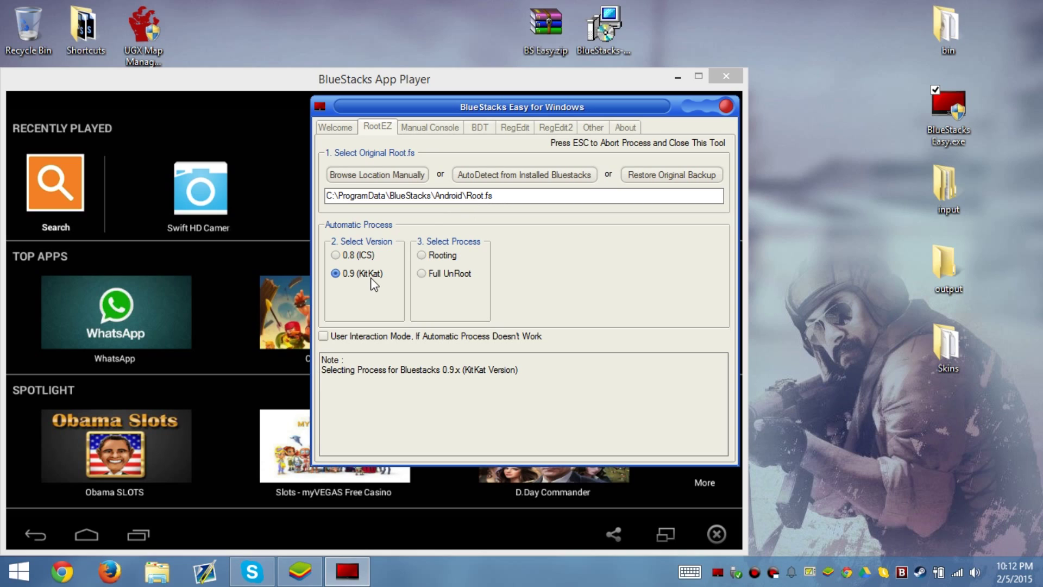
pyautogui.click(444, 256)
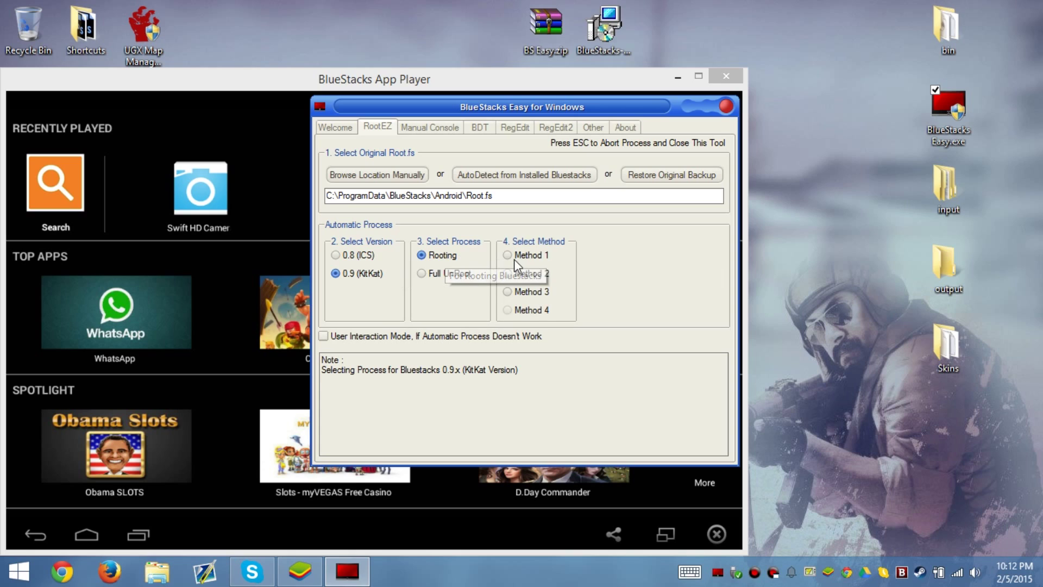
pyautogui.click(533, 294)
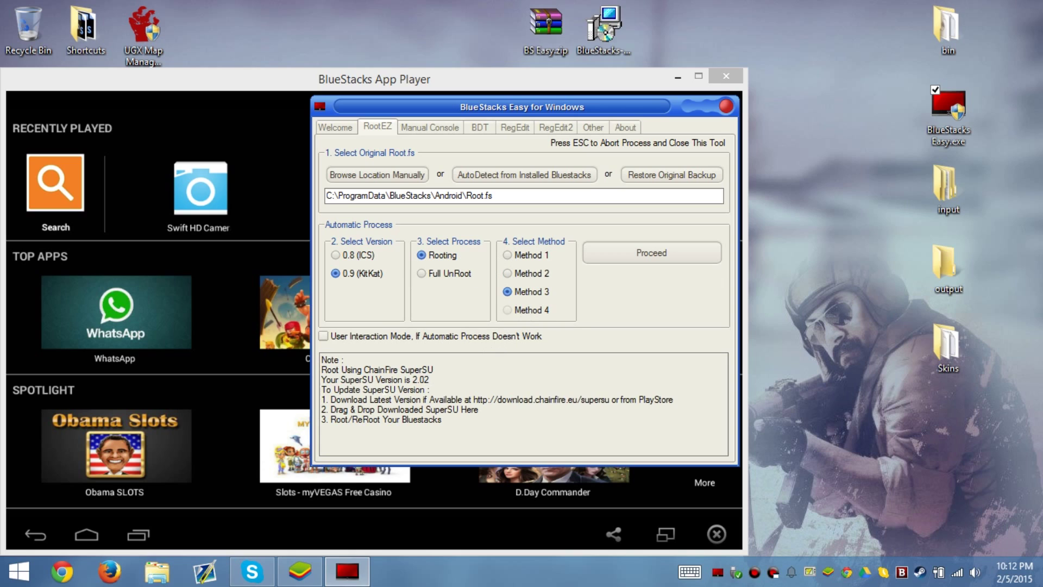
# Step: Review the SuperSU update note and start the automatic rooting process
pyautogui.moveTo(322, 395); pyautogui.dragTo(478, 429)
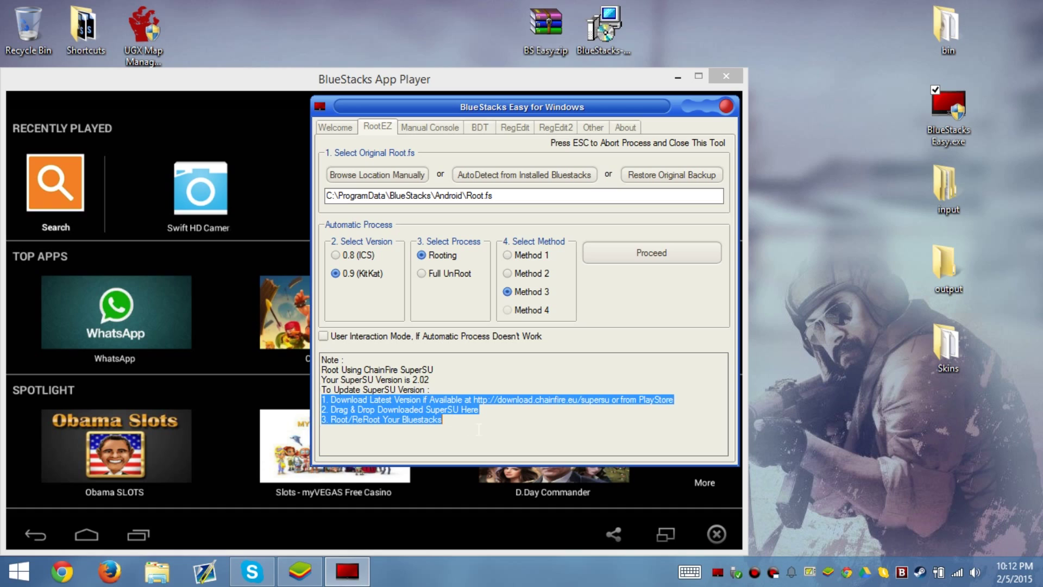
pyautogui.click(447, 410)
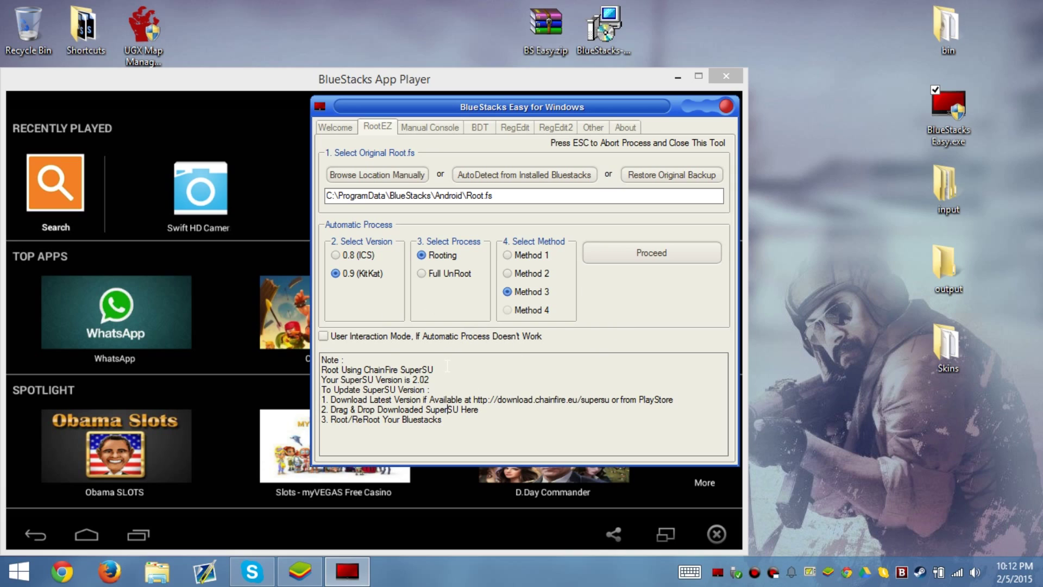
pyautogui.click(647, 253)
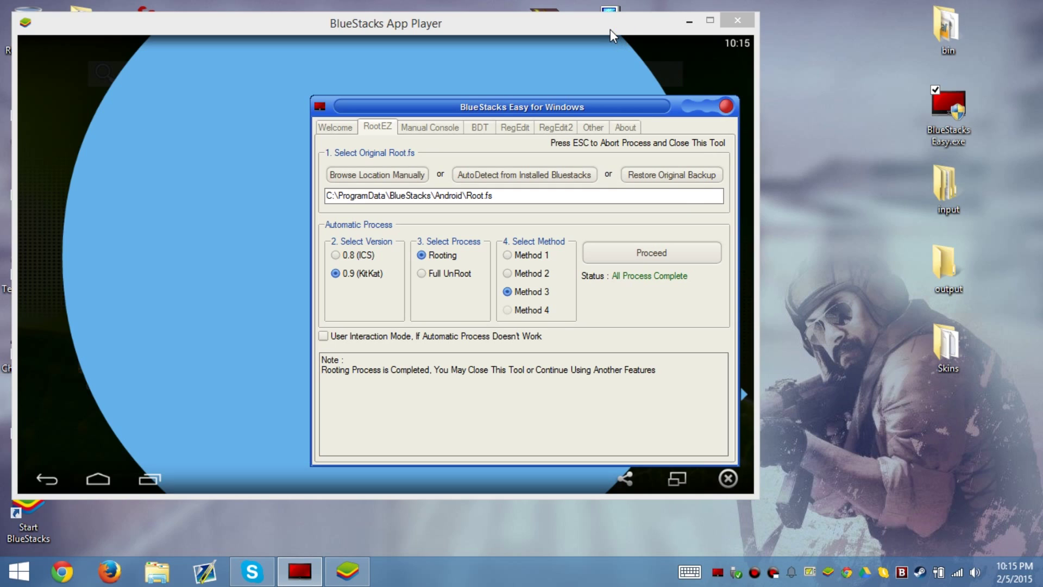
# Step: Close BlueStacks Easy, dismiss the Welcome and tip overlays, and open the app drawer
pyautogui.click(726, 106)
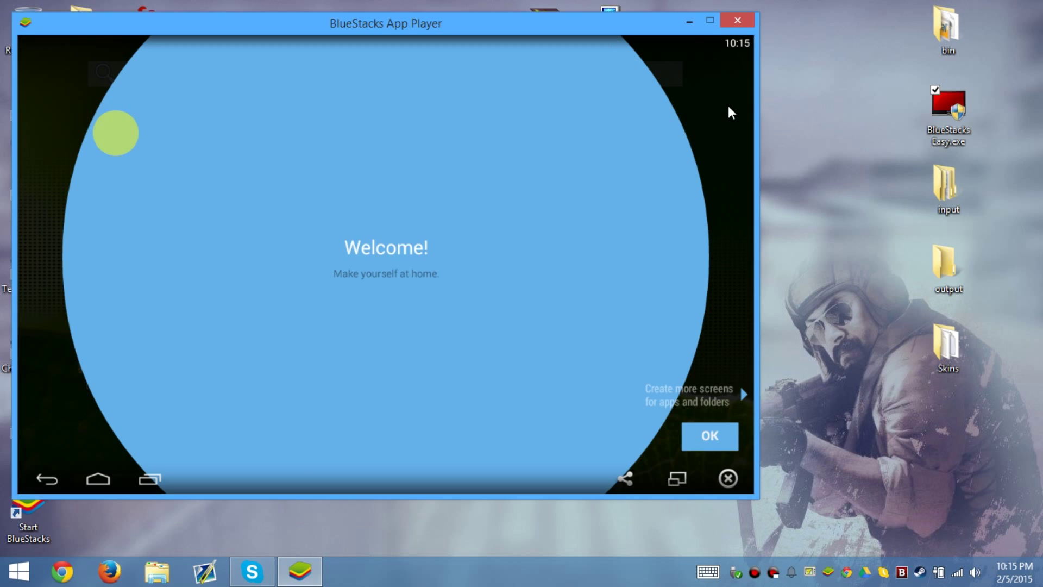
pyautogui.click(702, 440)
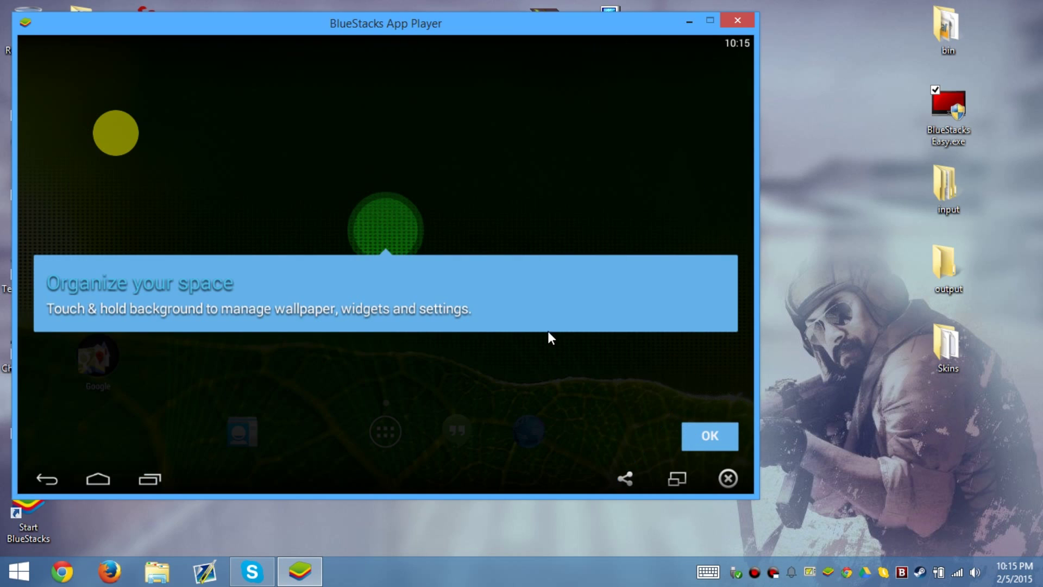
pyautogui.click(703, 430)
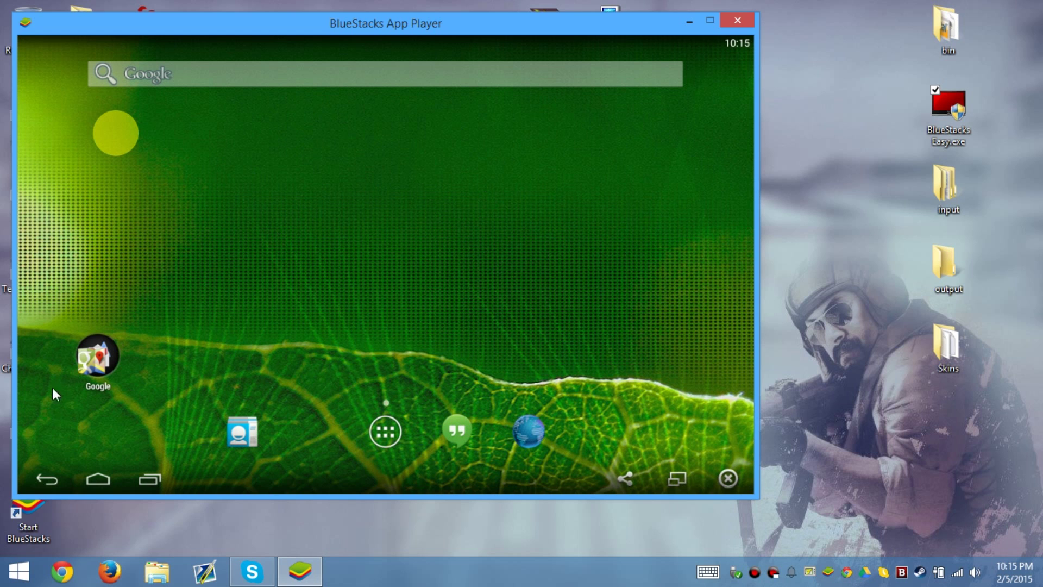
pyautogui.click(391, 431)
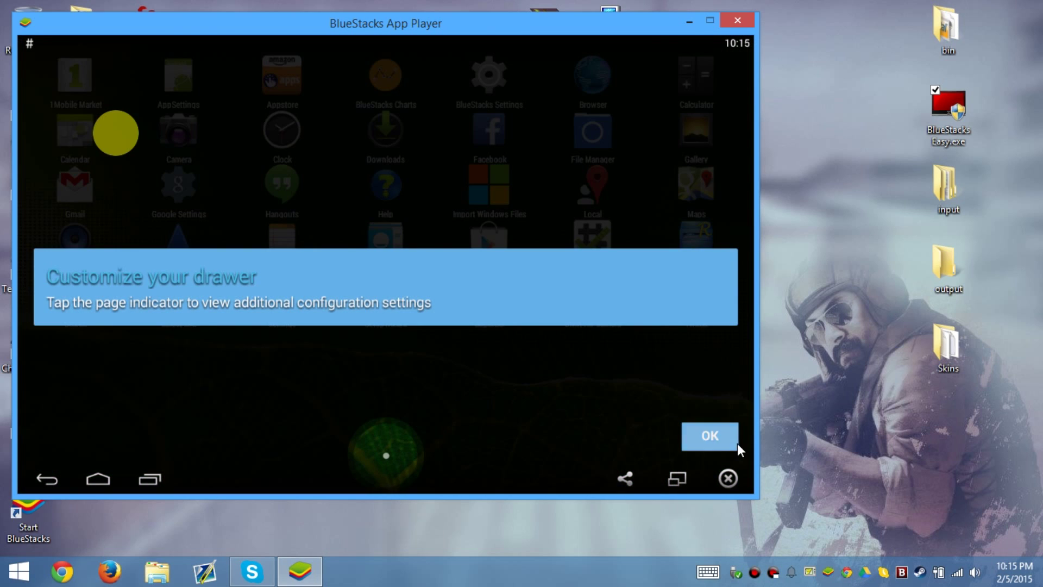
pyautogui.click(710, 435)
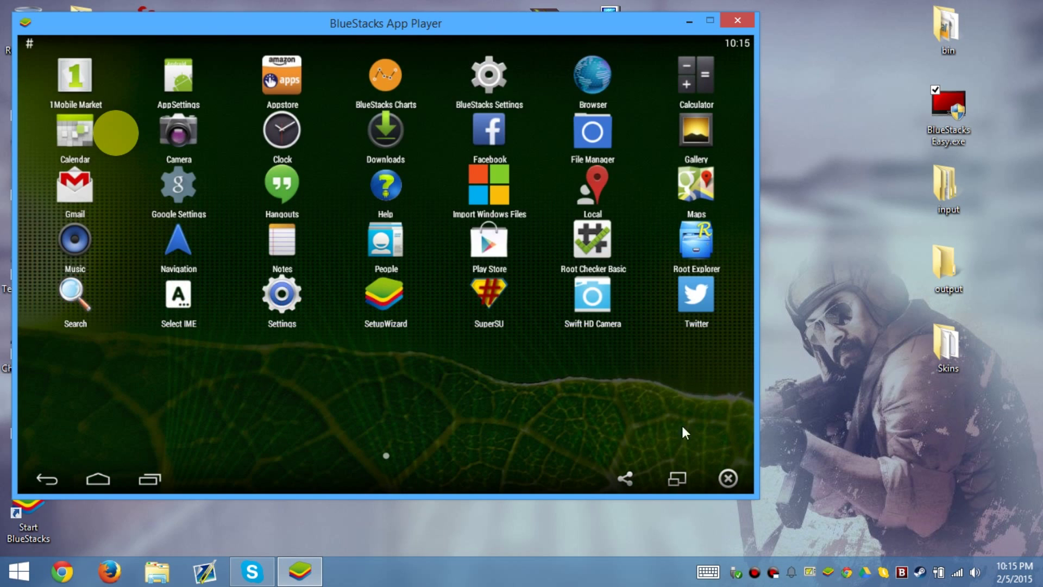
# Step: Verify root in Root Checker Basic with superuser granted, then clear it from recents
pyautogui.click(599, 247)
pyautogui.click(577, 317)
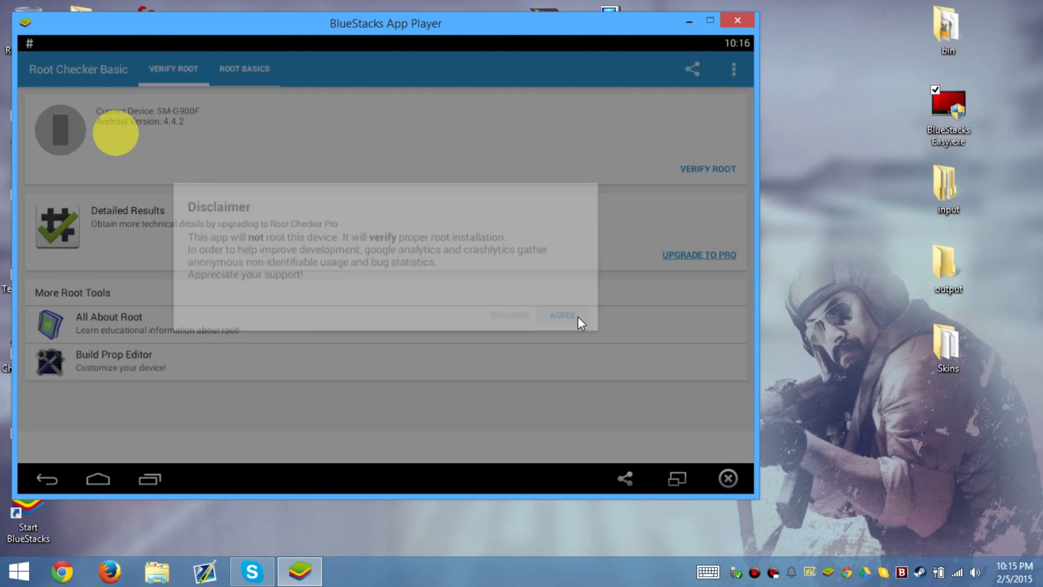
pyautogui.click(588, 295)
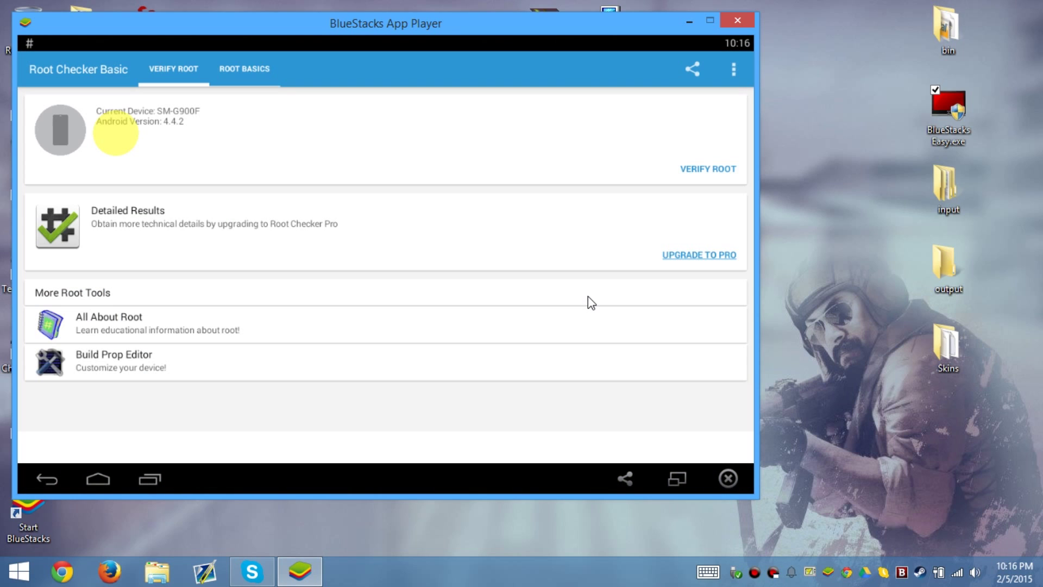
pyautogui.click(712, 168)
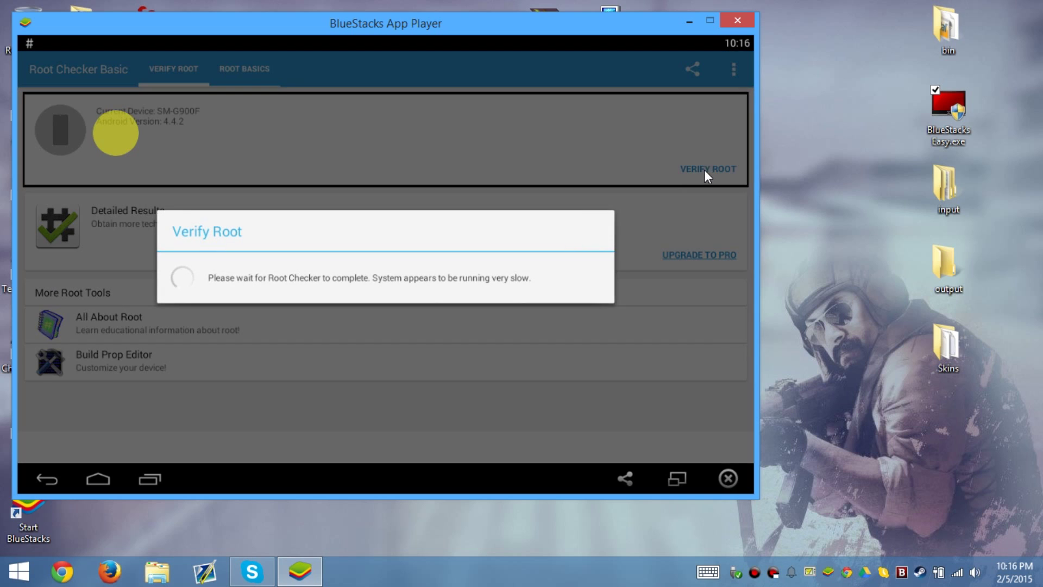
pyautogui.click(446, 340)
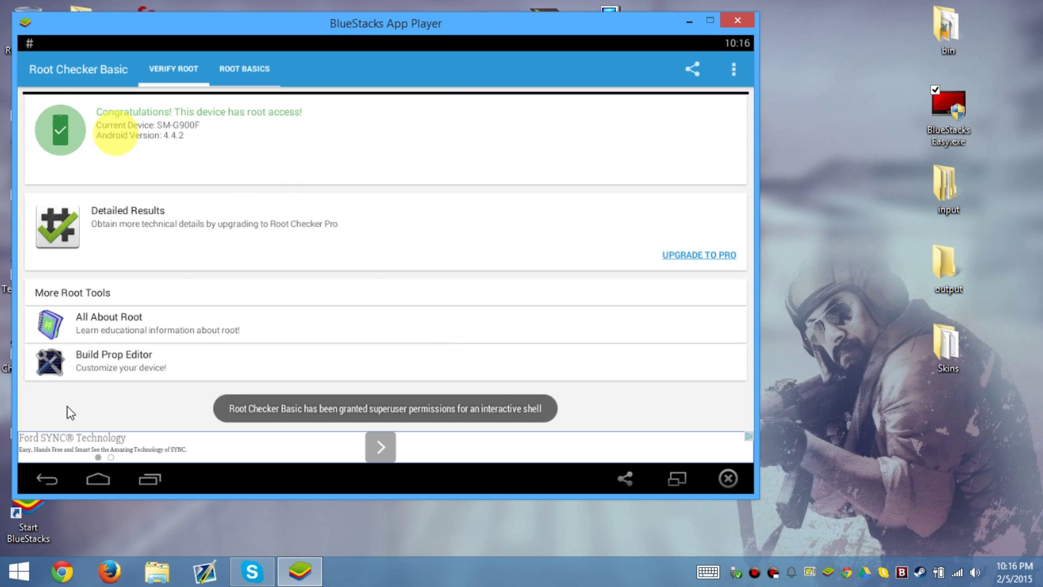
pyautogui.click(99, 478)
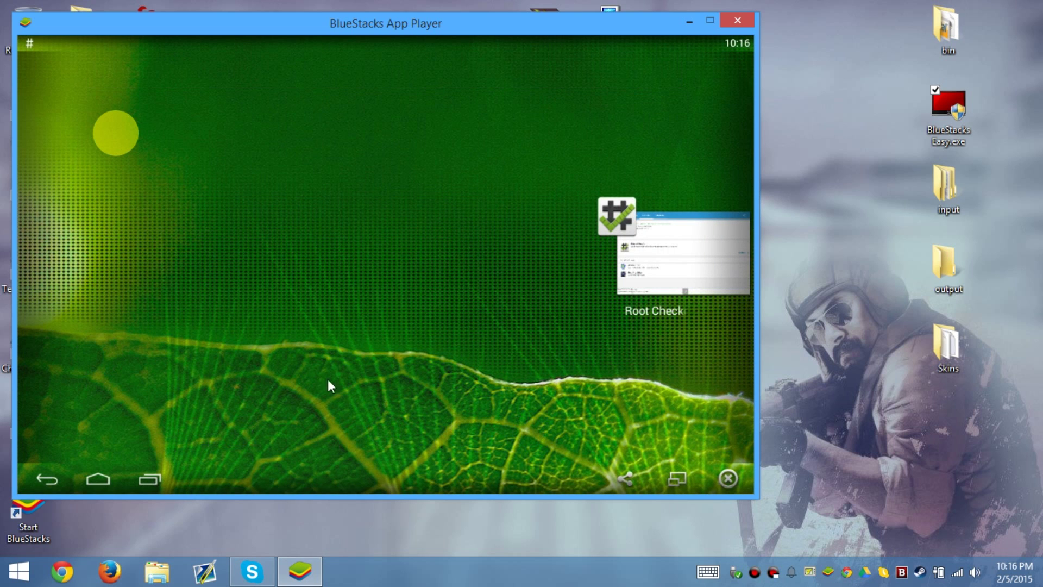
pyautogui.moveTo(663, 256); pyautogui.dragTo(577, 176)
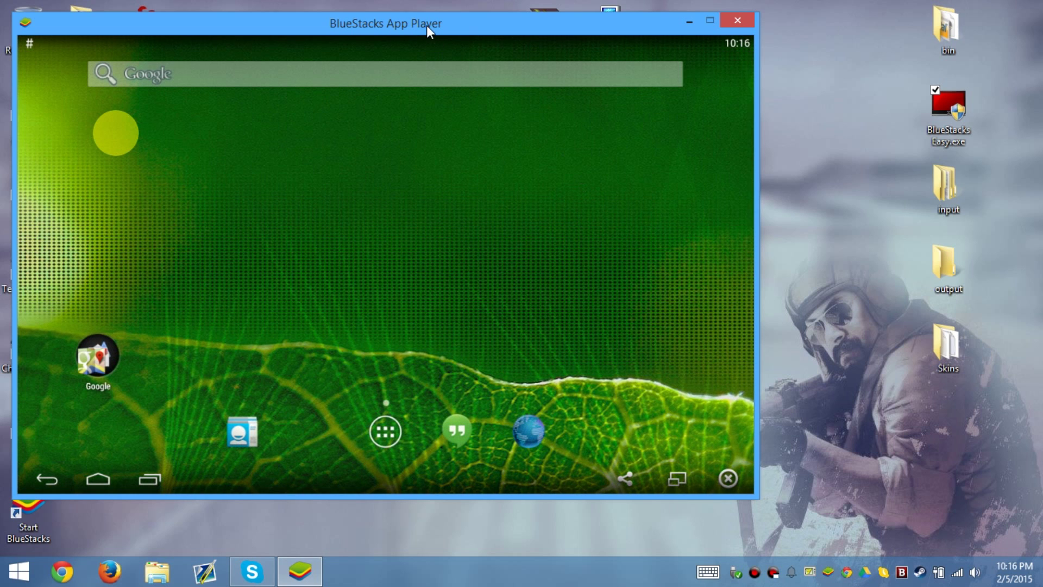
# Step: Move the emulator window and pull down the notification shade to reach the SuperSU alert
pyautogui.moveTo(425, 25)
pyautogui.mouseDown()
pyautogui.moveTo(603, 67)
pyautogui.moveTo(571, 49)
pyautogui.mouseUp()
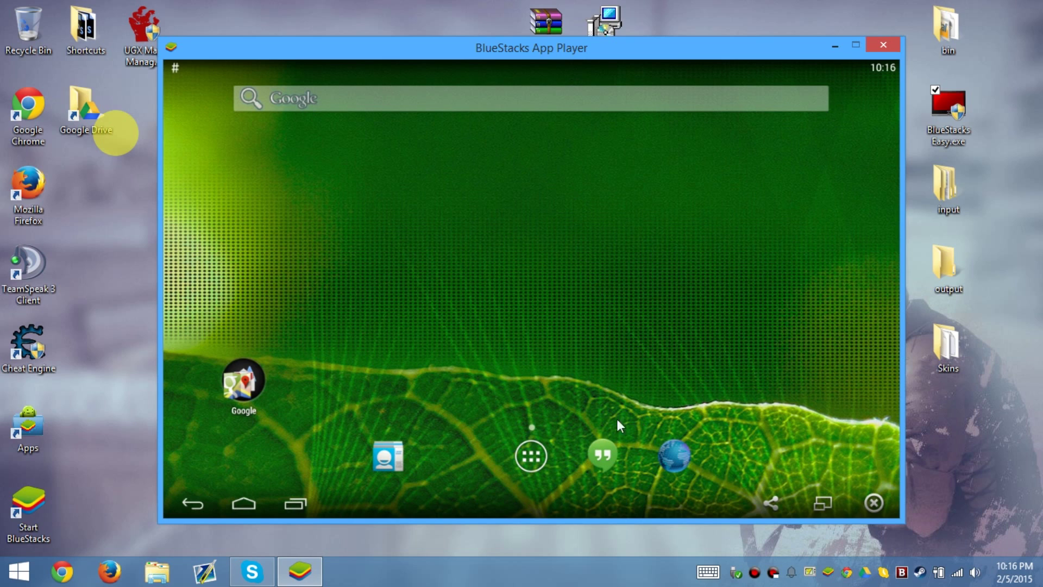
pyautogui.moveTo(201, 68); pyautogui.dragTo(216, 314)
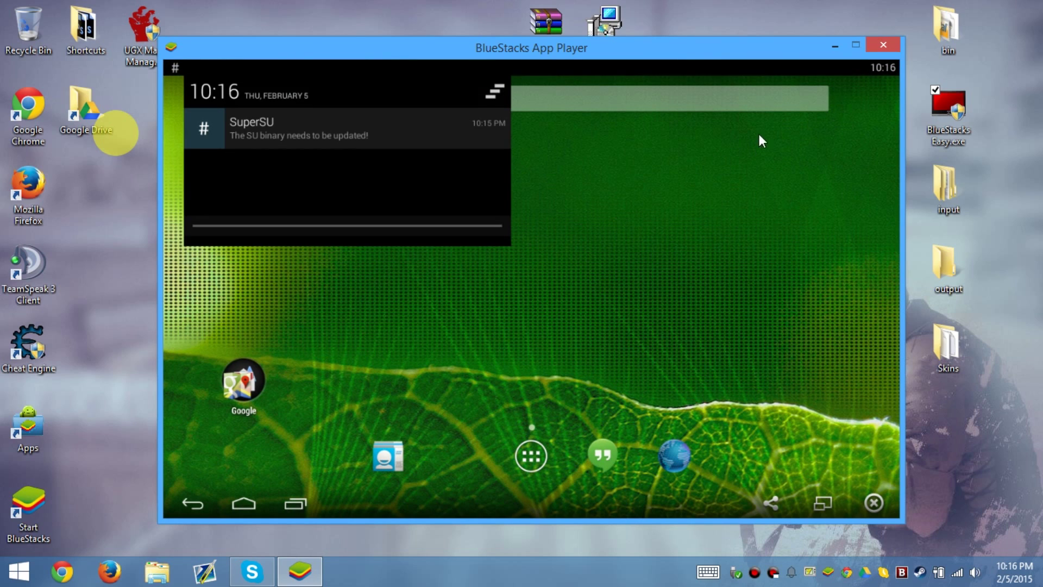
pyautogui.moveTo(871, 68); pyautogui.dragTo(861, 339)
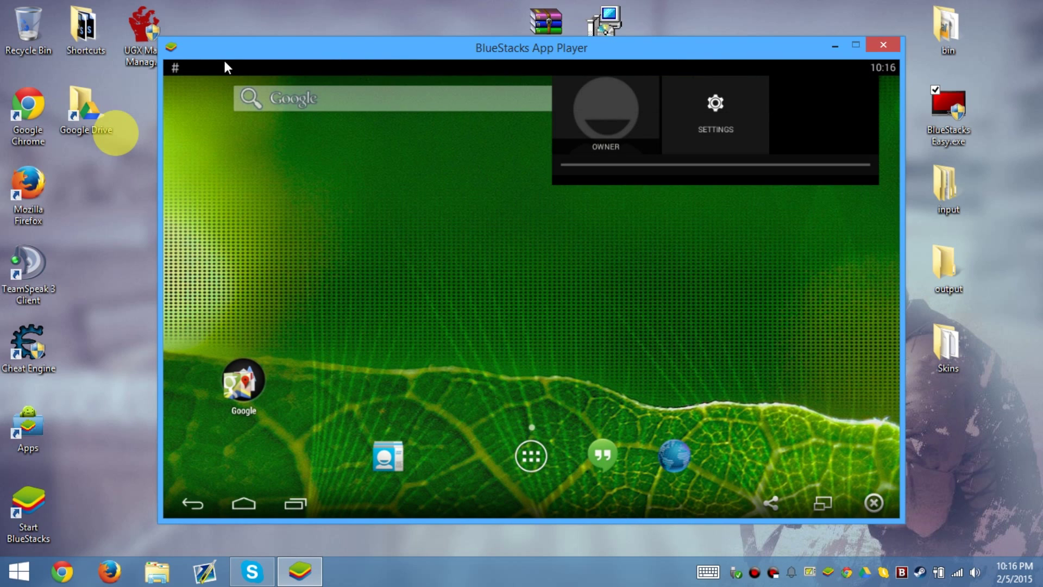
pyautogui.moveTo(224, 63); pyautogui.dragTo(216, 311)
pyautogui.moveTo(426, 126)
pyautogui.mouseDown()
pyautogui.moveTo(320, 133)
pyautogui.moveTo(447, 143)
pyautogui.moveTo(386, 122)
pyautogui.mouseUp()
# Step: Attempt SuperSU's Normal SU binary update, acknowledge the failure, and open the app drawer
pyautogui.click(386, 120)
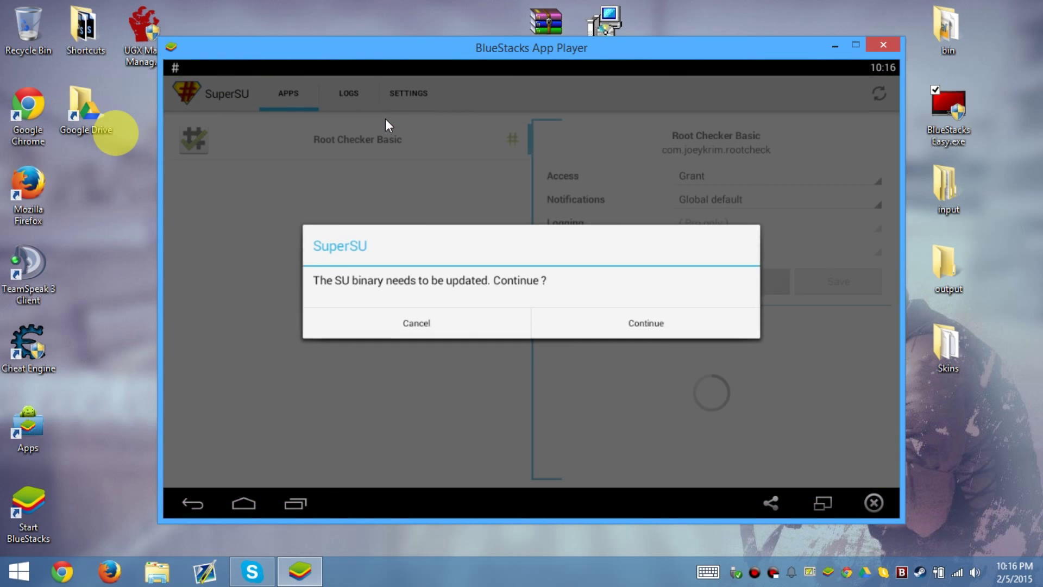
pyautogui.click(631, 326)
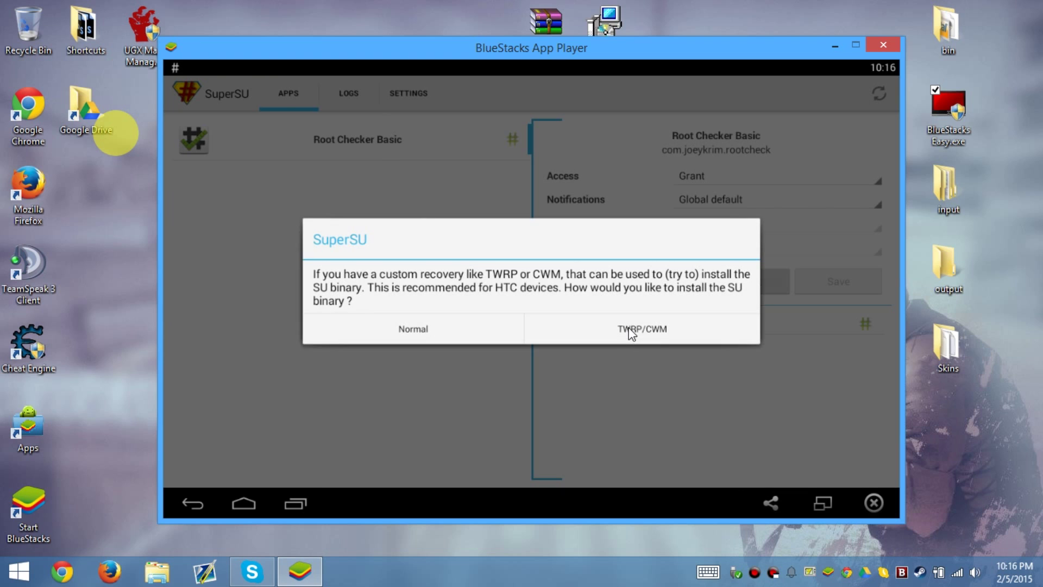
pyautogui.click(414, 329)
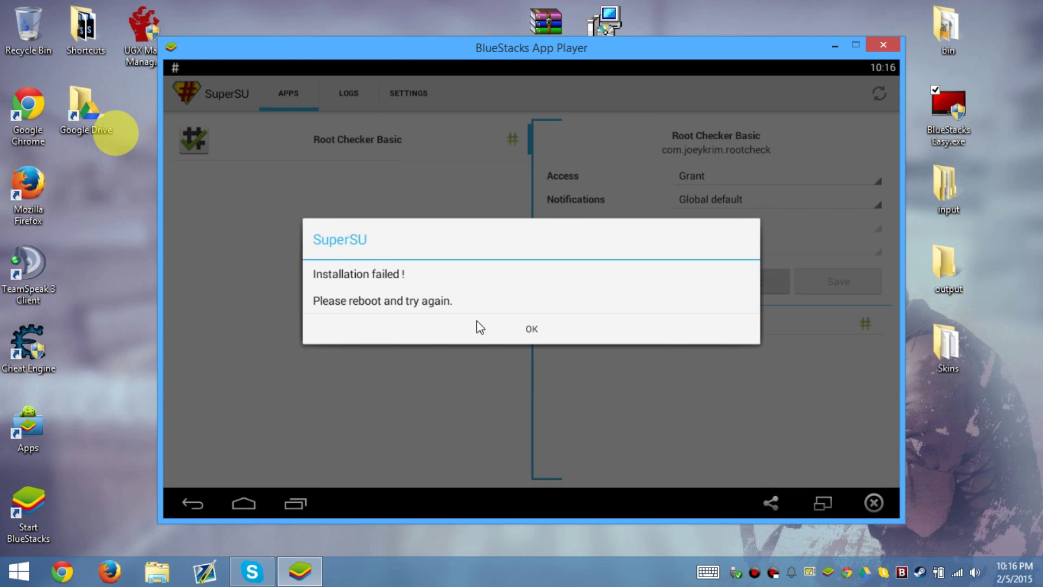
pyautogui.click(478, 333)
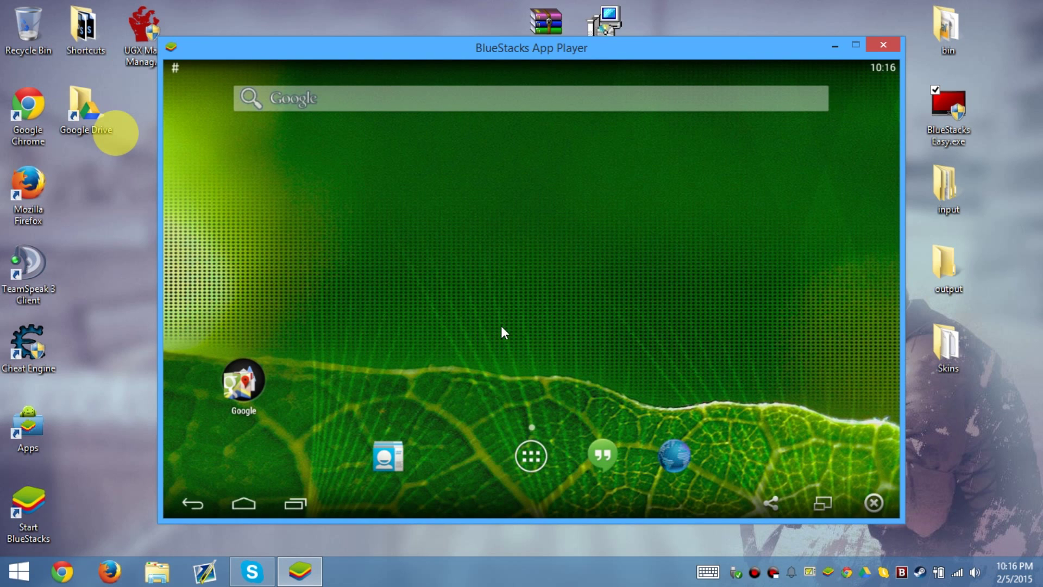
pyautogui.click(541, 456)
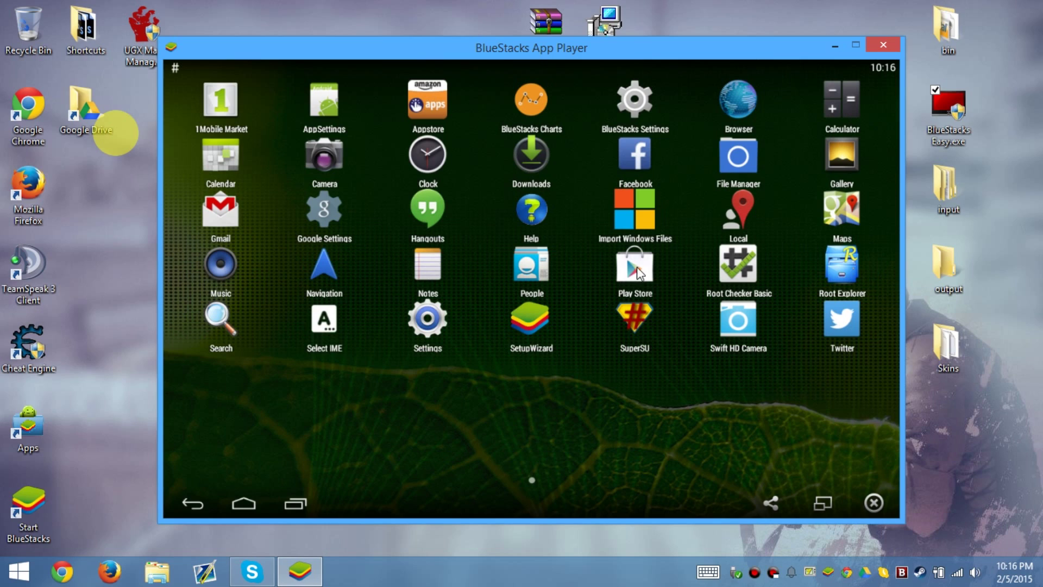